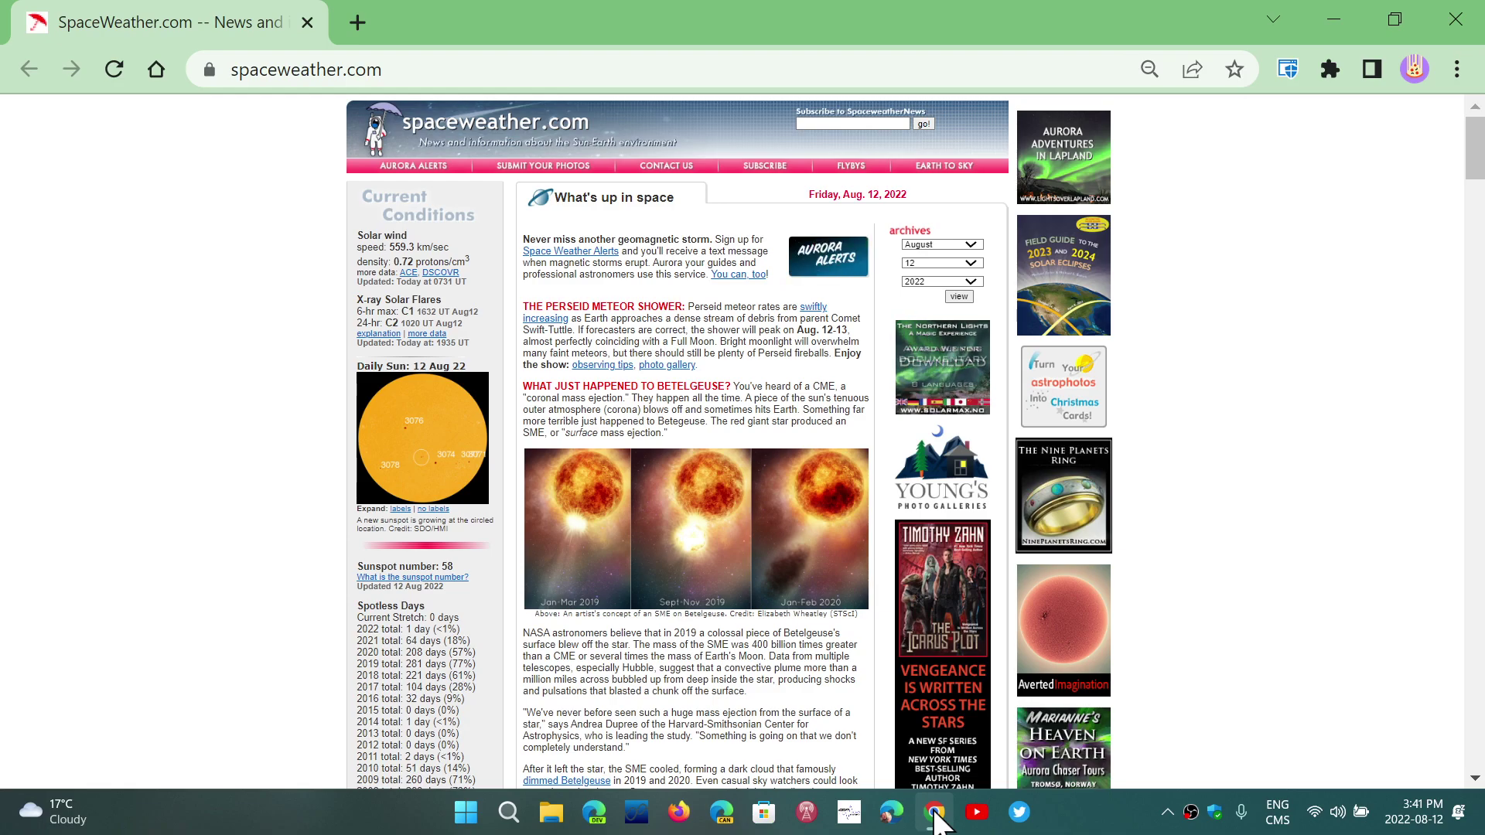
# Zoom the SpaceWeather.com page in to 125%, then step it back out to about 90%
pyautogui.hotkey('ctrl', '+')
pyautogui.hotkey('ctrl', '+')
pyautogui.hotkey('ctrl', '+')
pyautogui.hotkey('ctrl', '+')
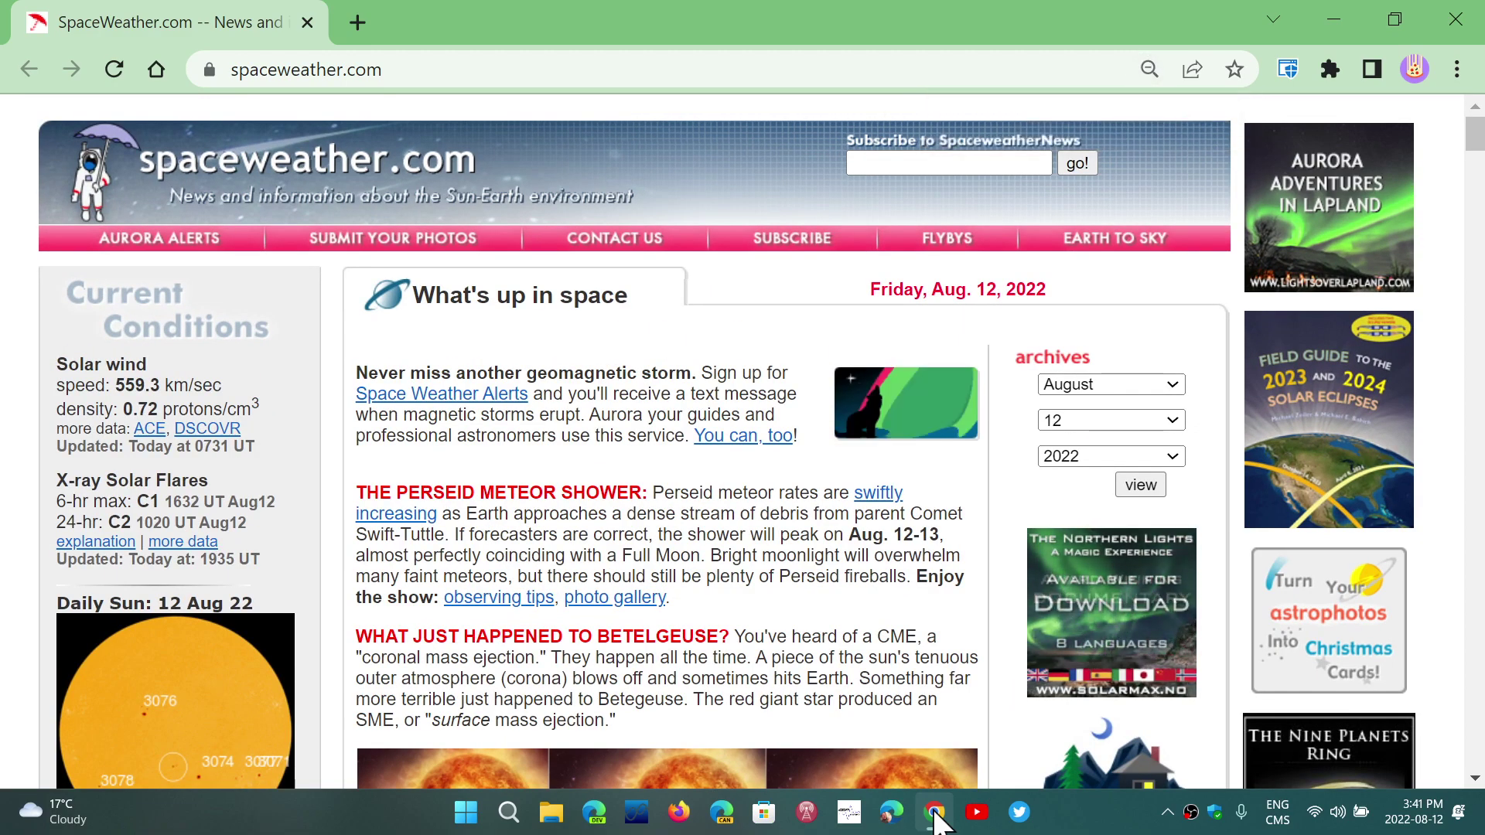
pyautogui.hotkey('ctrl', '+')
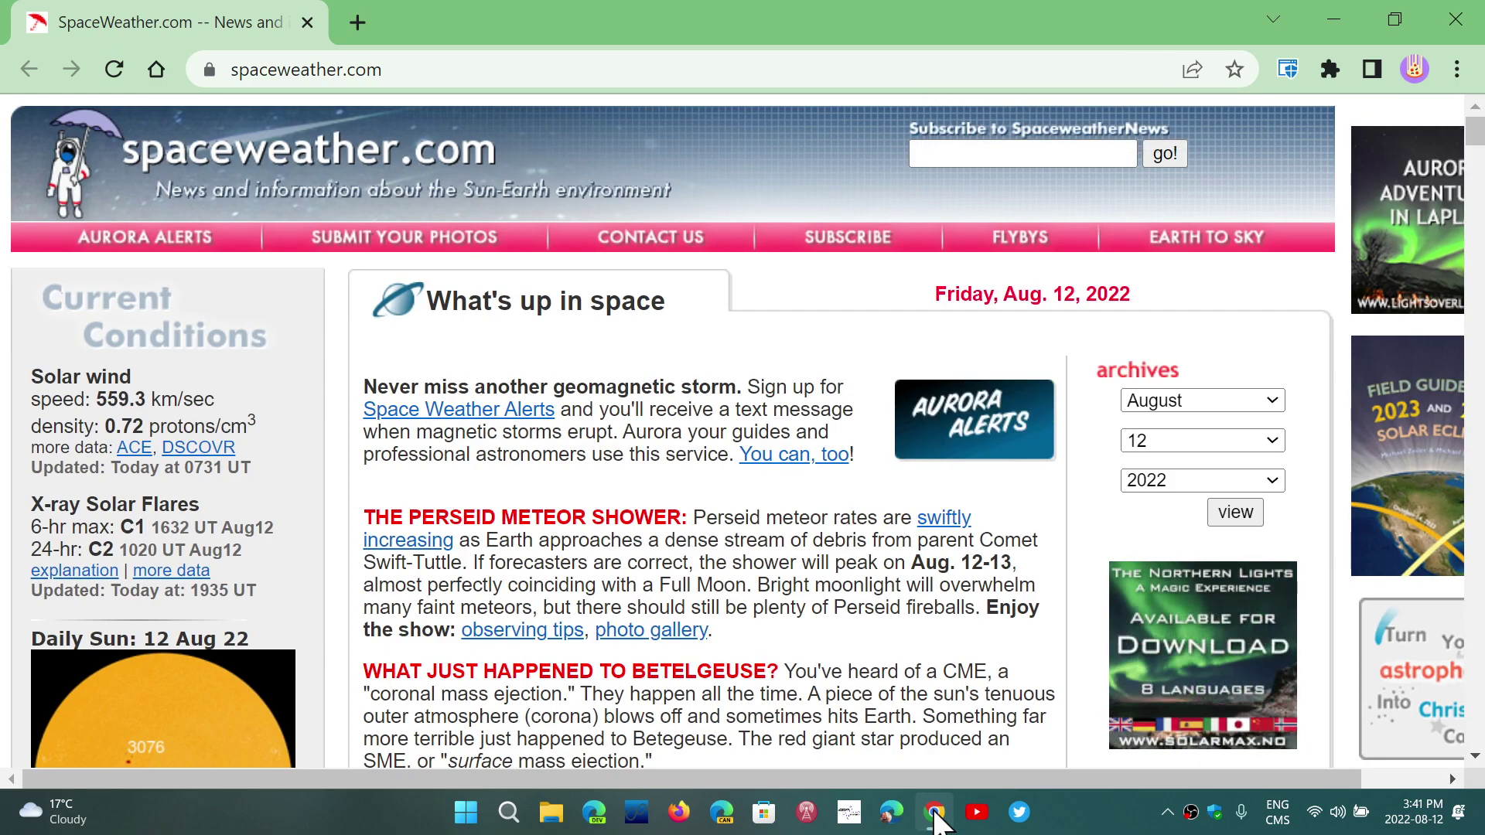
pyautogui.hotkey('ctrl', '+')
pyautogui.hotkey('ctrl', '+')
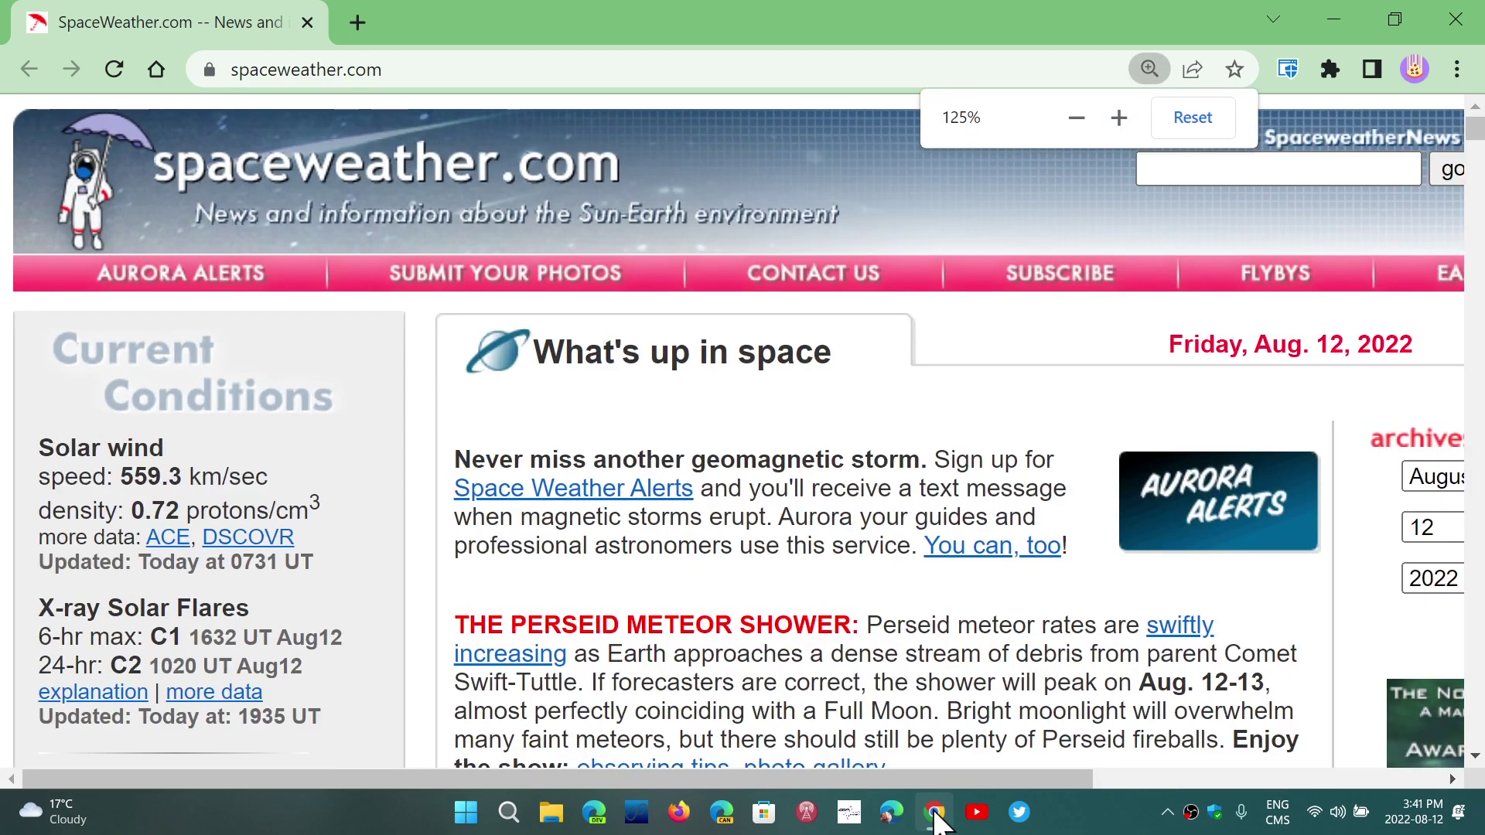
pyautogui.hotkey('ctrl', '+')
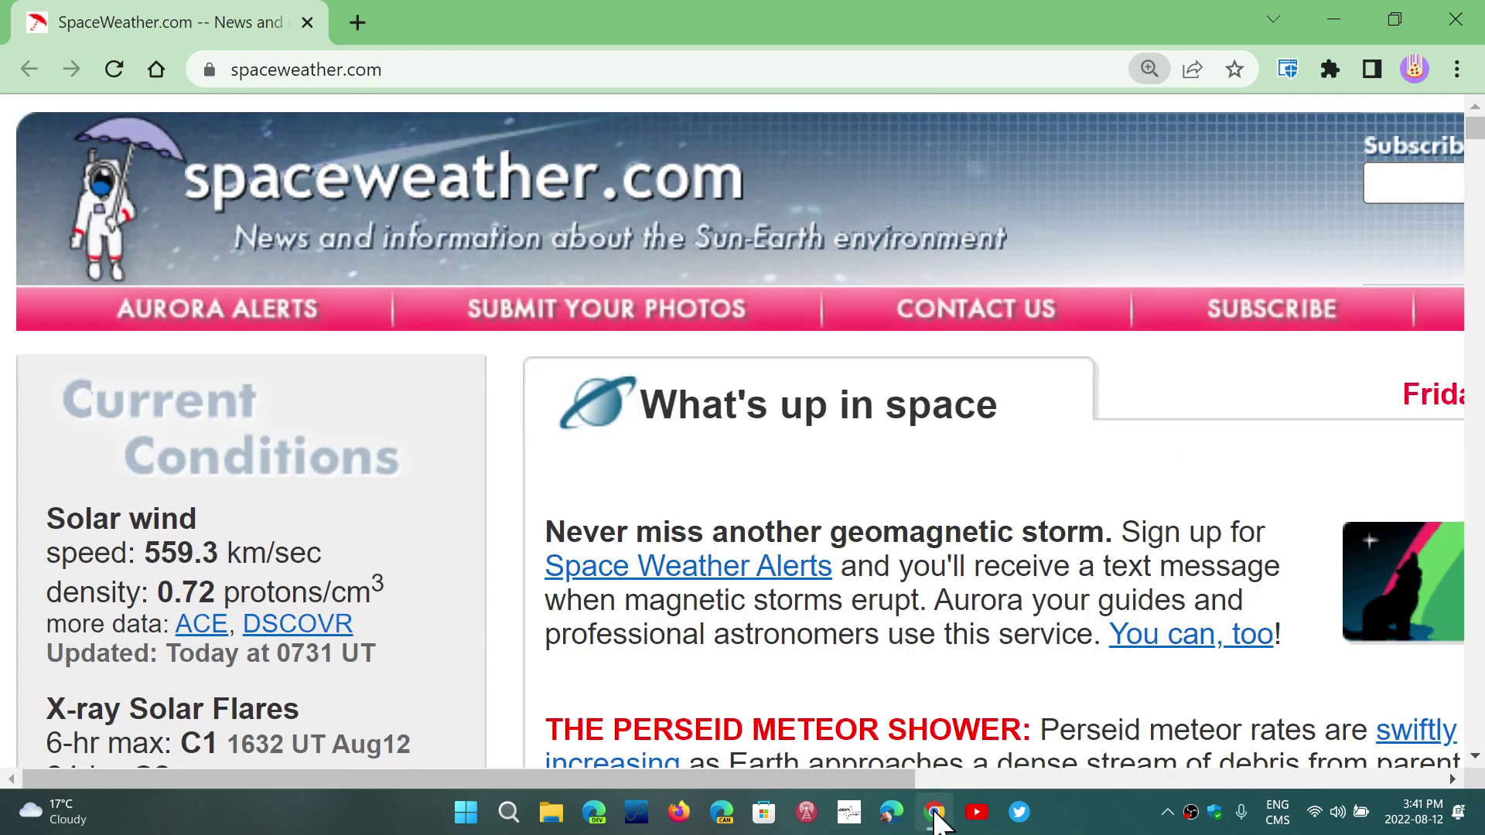
pyautogui.hotkey('ctrl', '-')
pyautogui.hotkey('ctrl', '-')
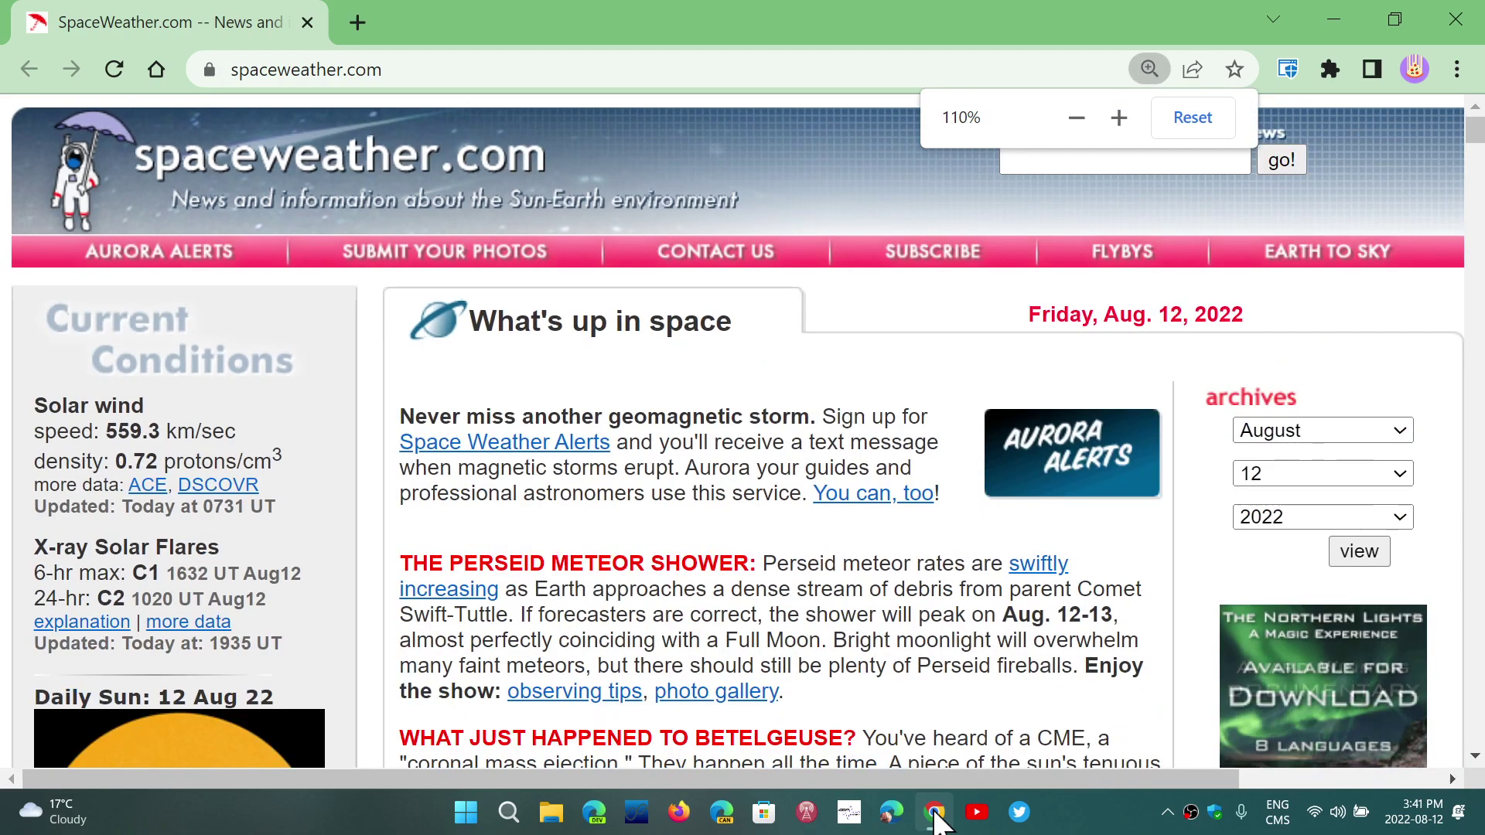
pyautogui.hotkey('ctrl', '-')
pyautogui.hotkey('ctrl', '-')
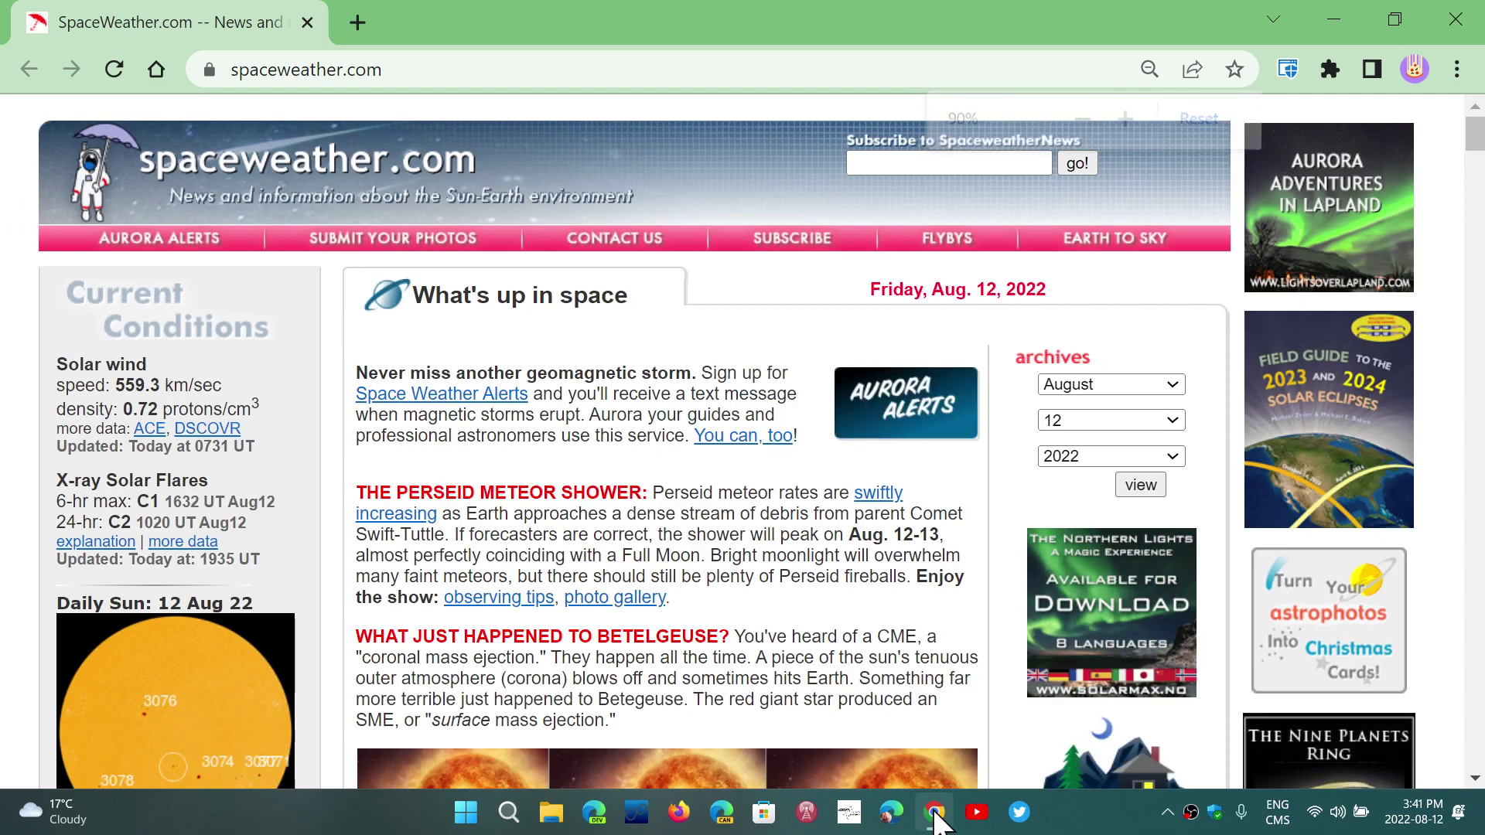
pyautogui.hotkey('ctrl', '+')
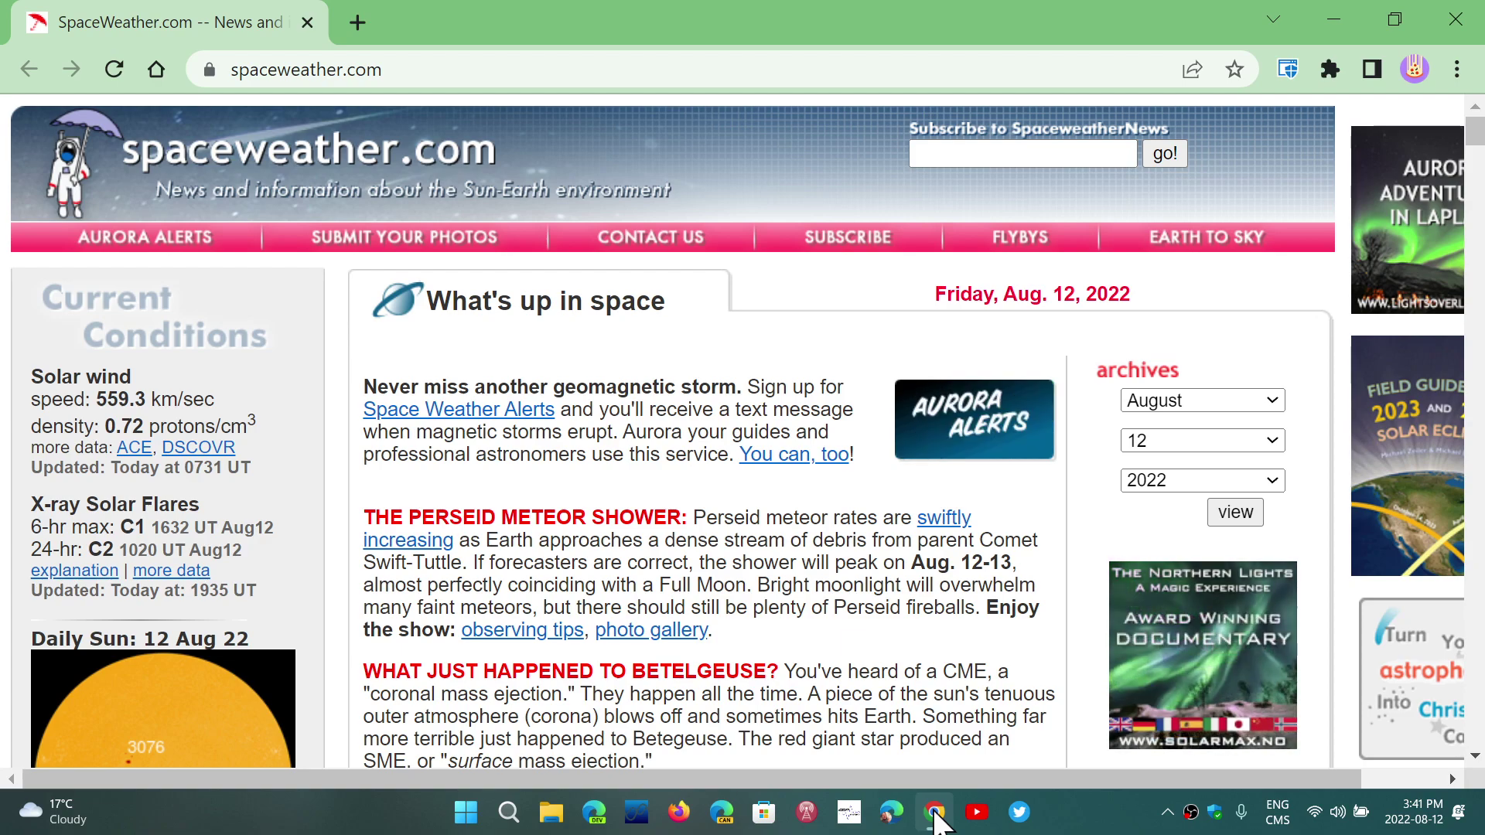
pyautogui.hotkey('ctrl', '-')
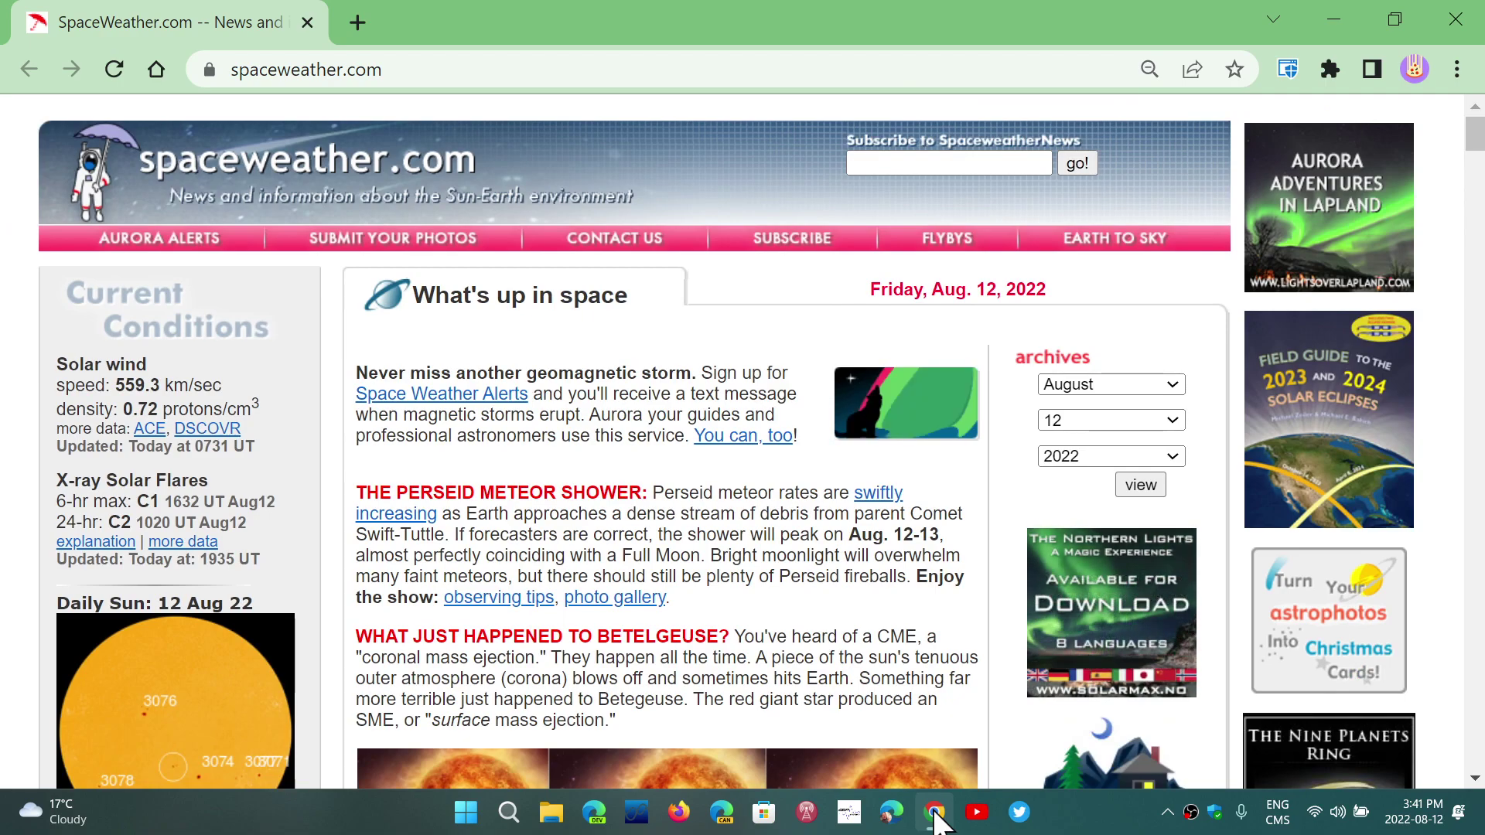
# Enlarge the page to 150%, shrink it to 80%, and settle at 90% zoom
pyautogui.hotkey('ctrl', '+')
pyautogui.hotkey('ctrl', '+')
pyautogui.hotkey('ctrl', '+')
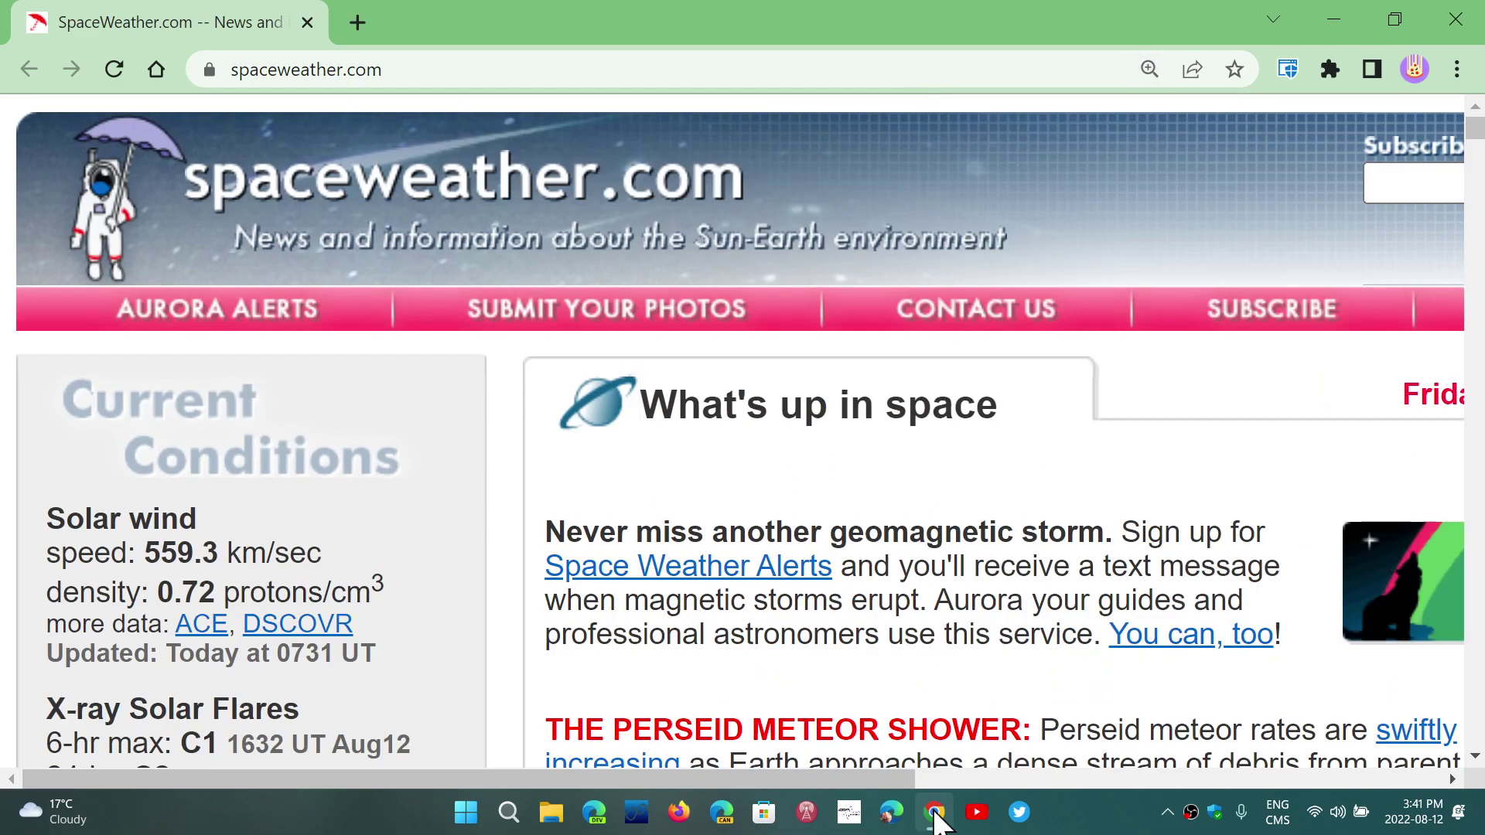
pyautogui.hotkey('ctrl', '-')
pyautogui.hotkey('ctrl', '-')
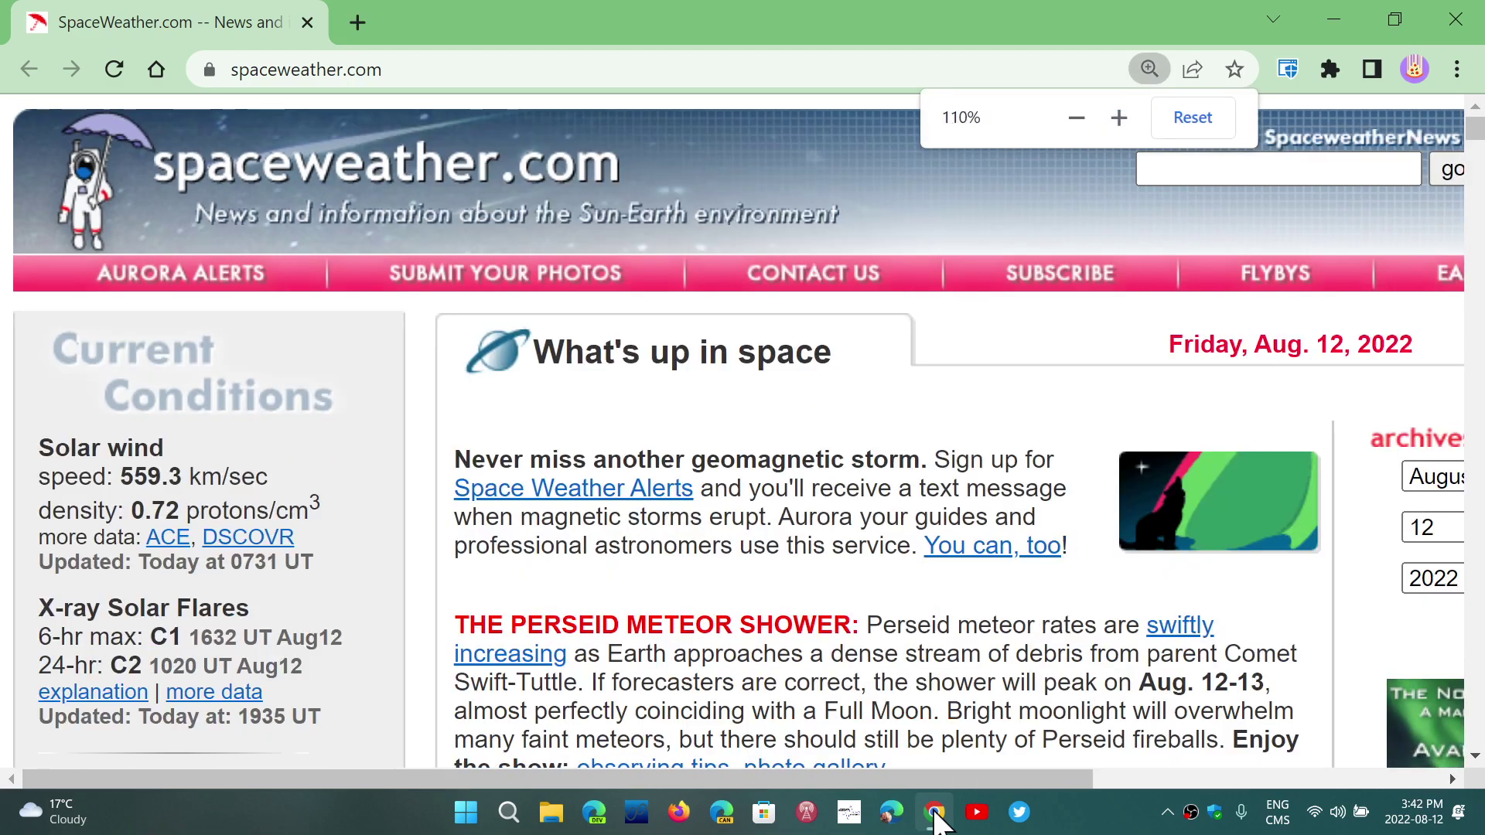
pyautogui.hotkey('ctrl', '-')
pyautogui.hotkey('ctrl', '-')
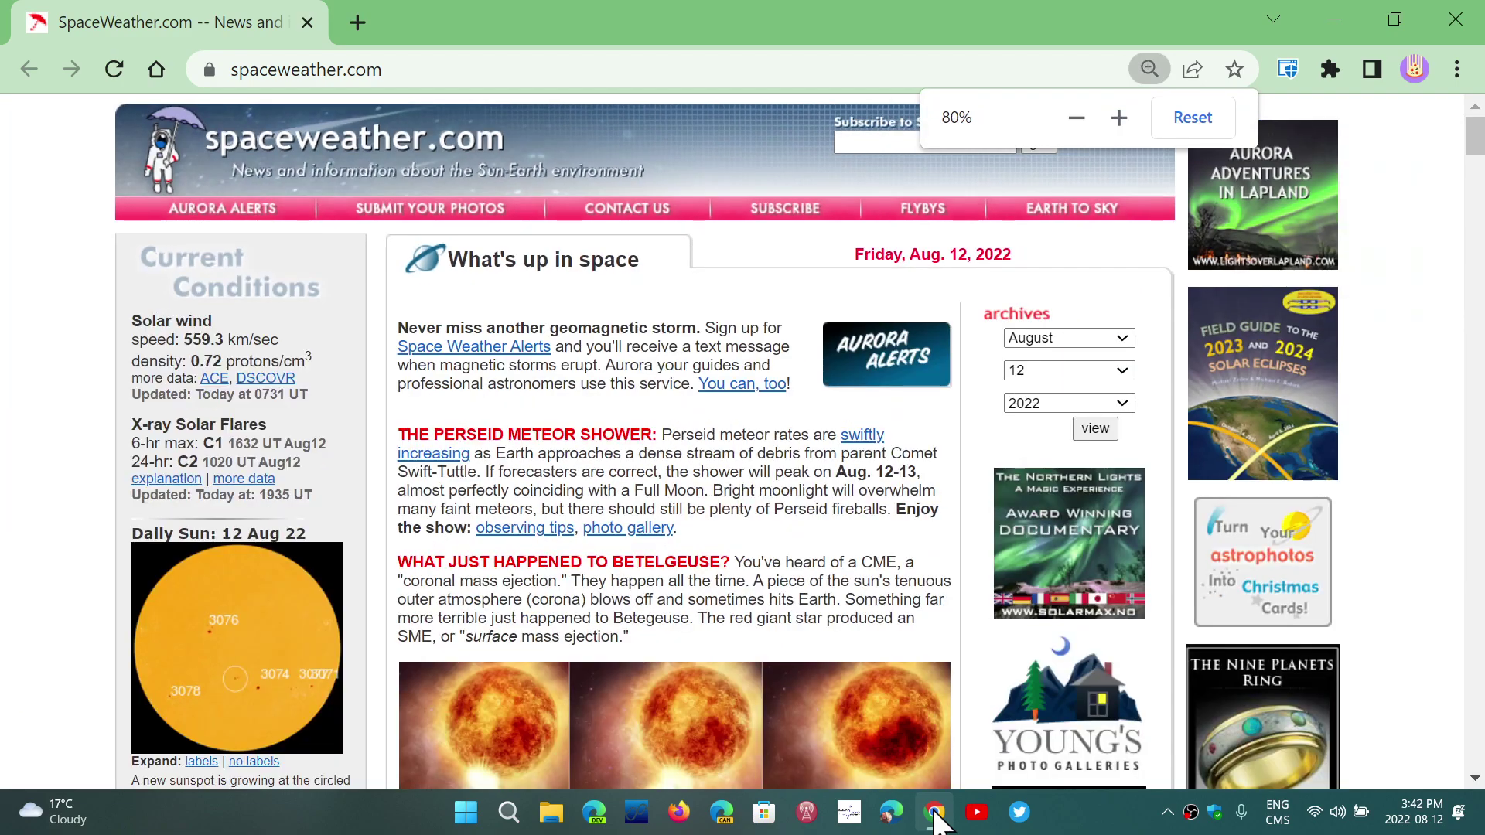
pyautogui.hotkey('ctrl', '+')
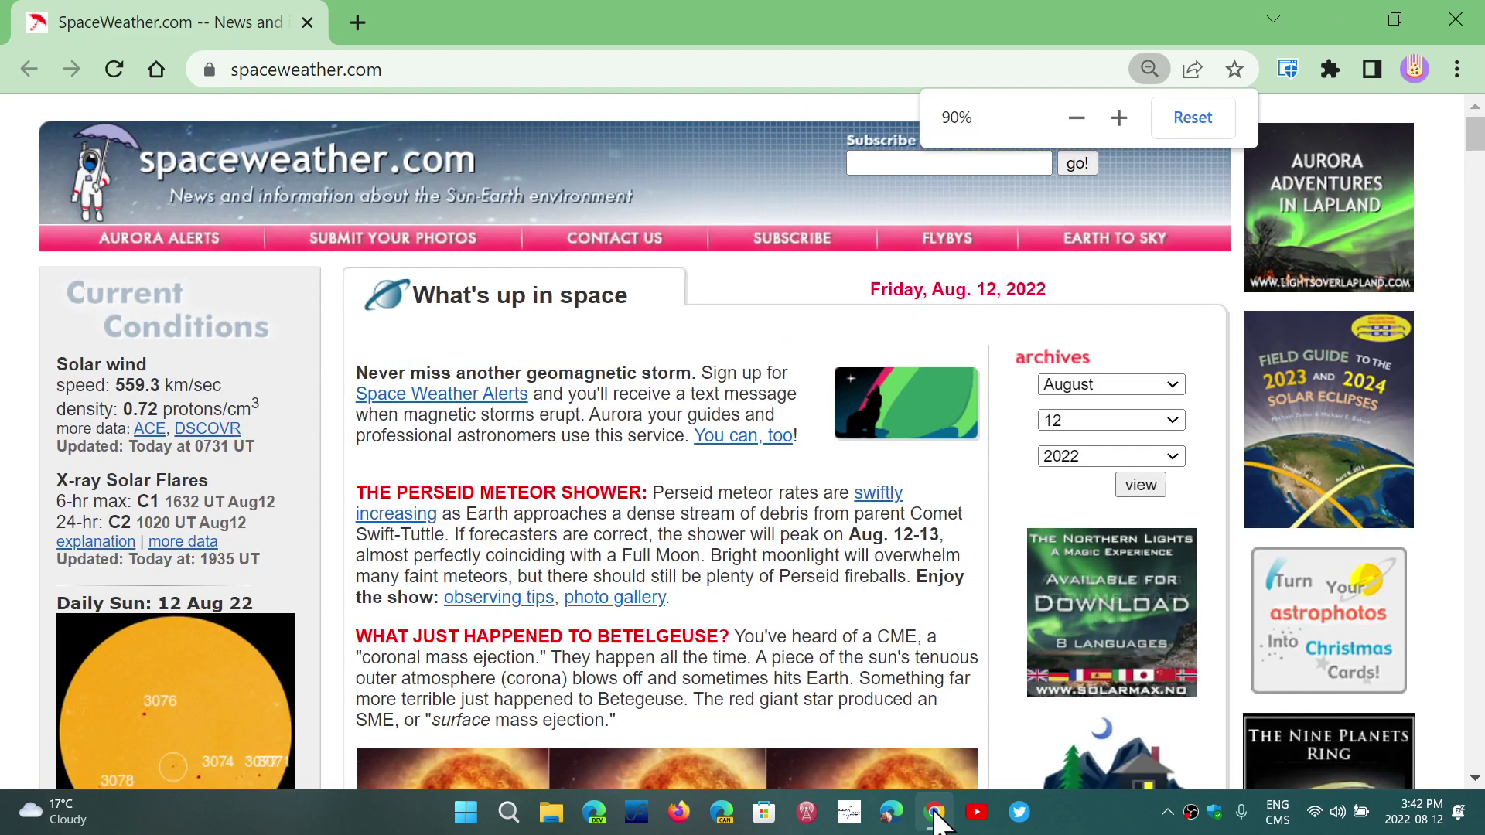
pyautogui.hotkey('ctrl', '-')
pyautogui.hotkey('ctrl', '+')
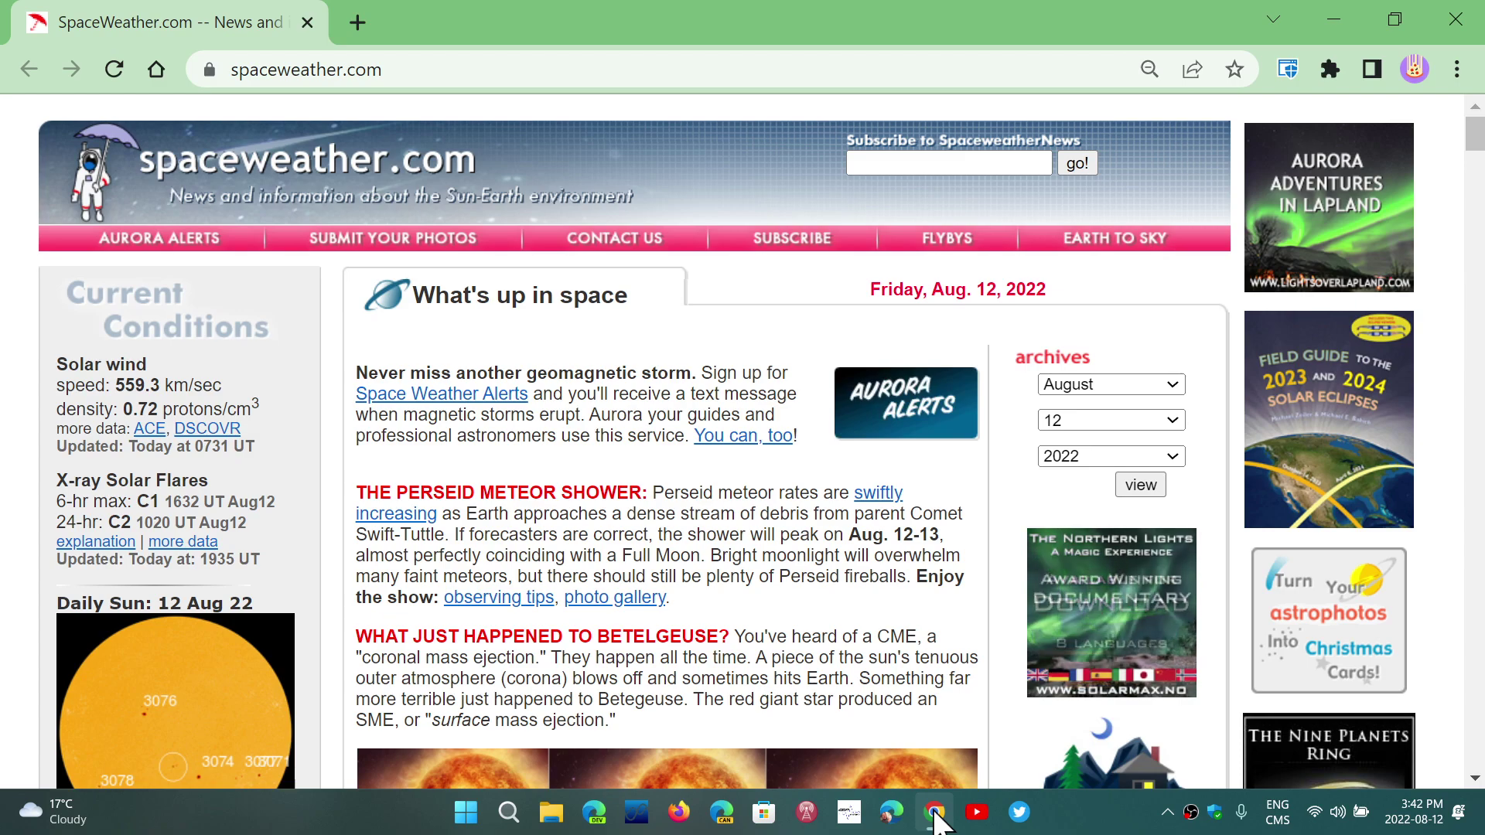
# Close Chrome, switch to Edge, and adjust the Google page zoom back to 100%
pyautogui.click(1449, 24)
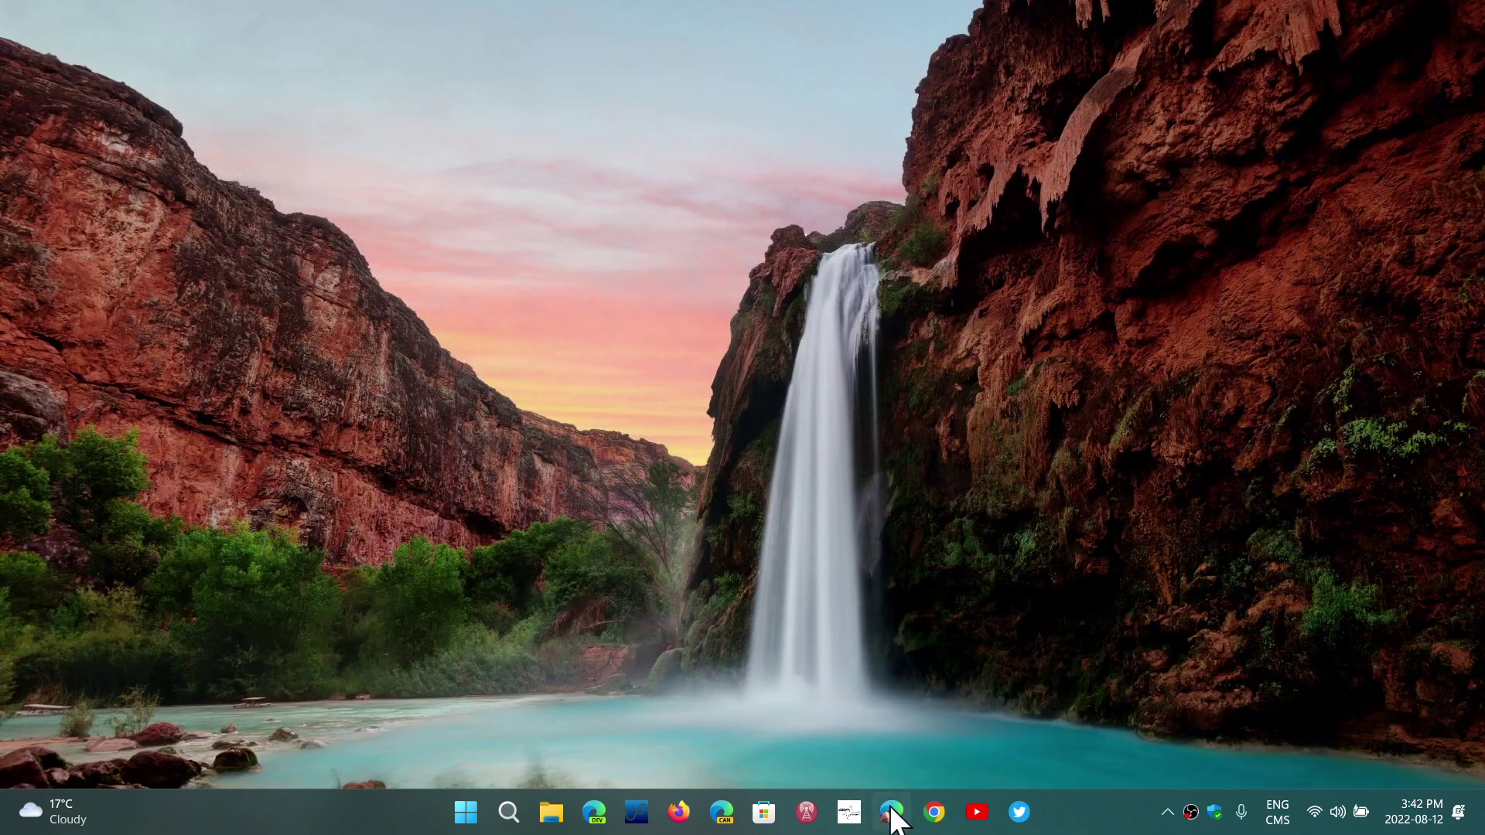
pyautogui.click(893, 814)
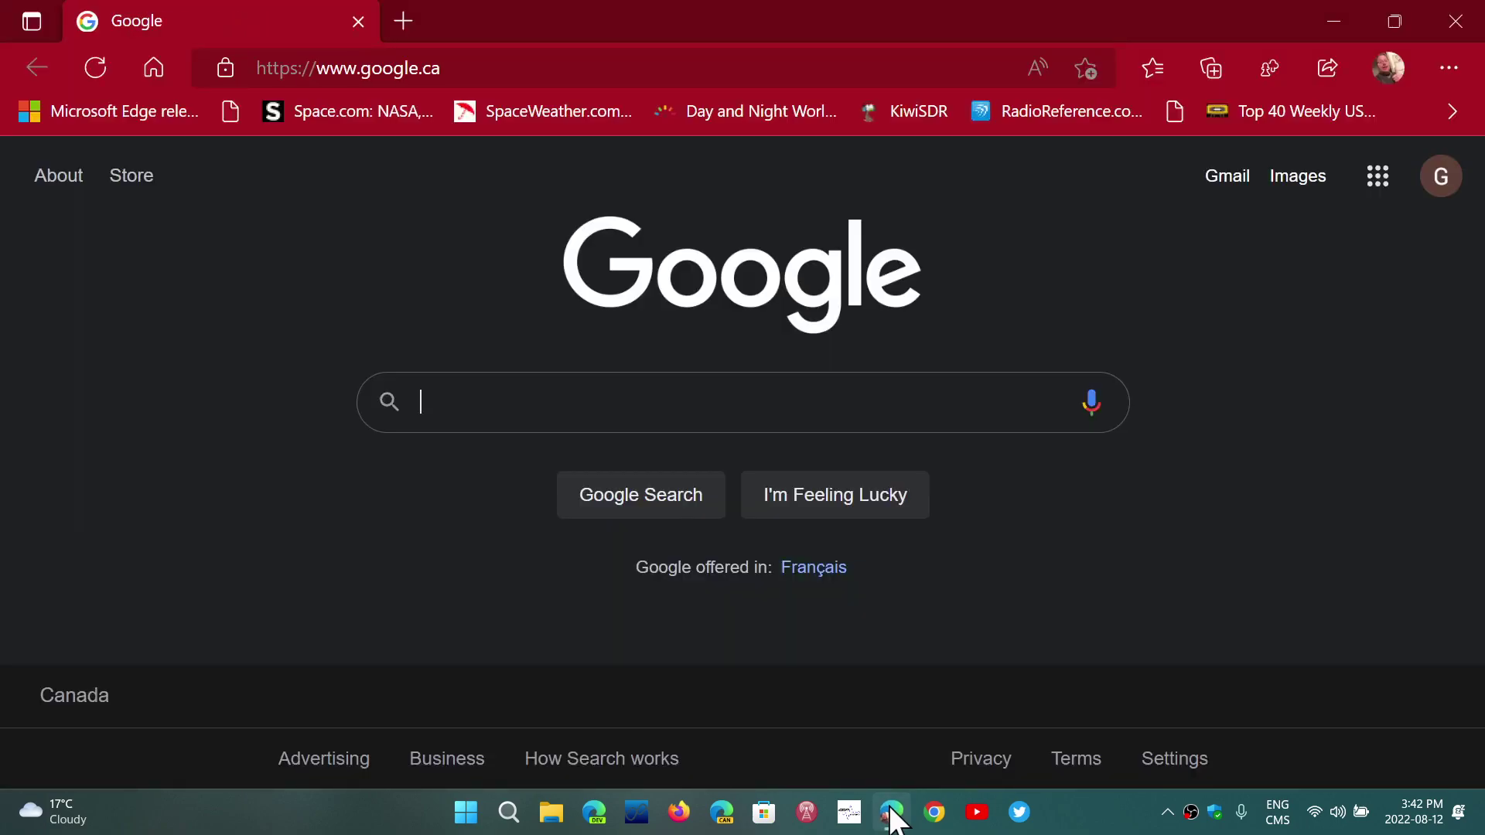
pyautogui.hotkey('ctrl', '+')
pyautogui.hotkey('ctrl', '+')
pyautogui.hotkey('ctrl', '+')
pyautogui.hotkey('ctrl', '+')
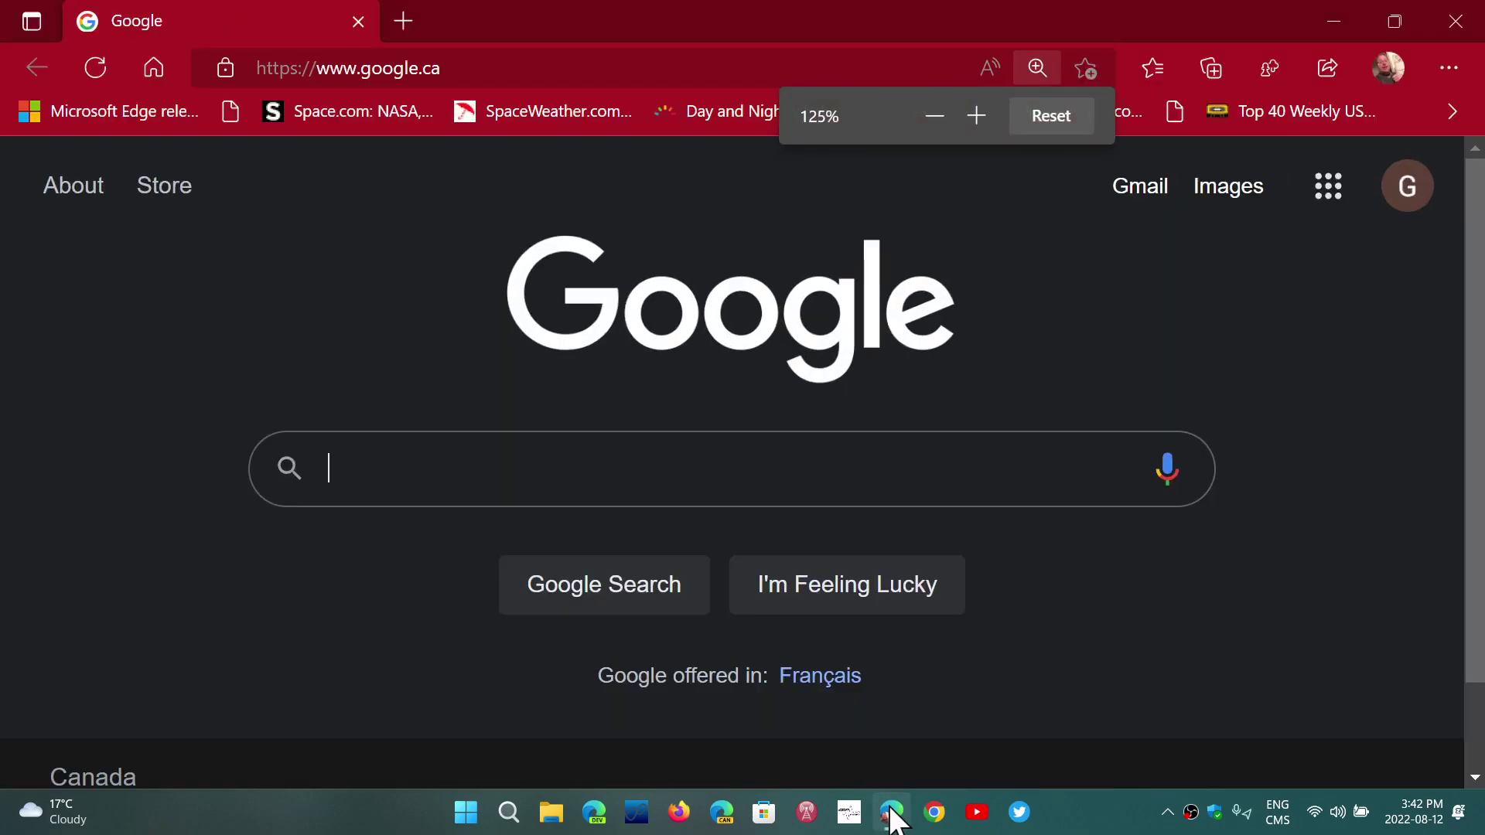
pyautogui.hotkey('ctrl', '-')
pyautogui.hotkey('ctrl', '-')
pyautogui.hotkey('ctrl', '-')
pyautogui.hotkey('ctrl', '-')
pyautogui.hotkey('ctrl', '-')
pyautogui.hotkey('ctrl', '-')
pyautogui.hotkey('ctrl', '-')
pyautogui.hotkey('ctrl', '-')
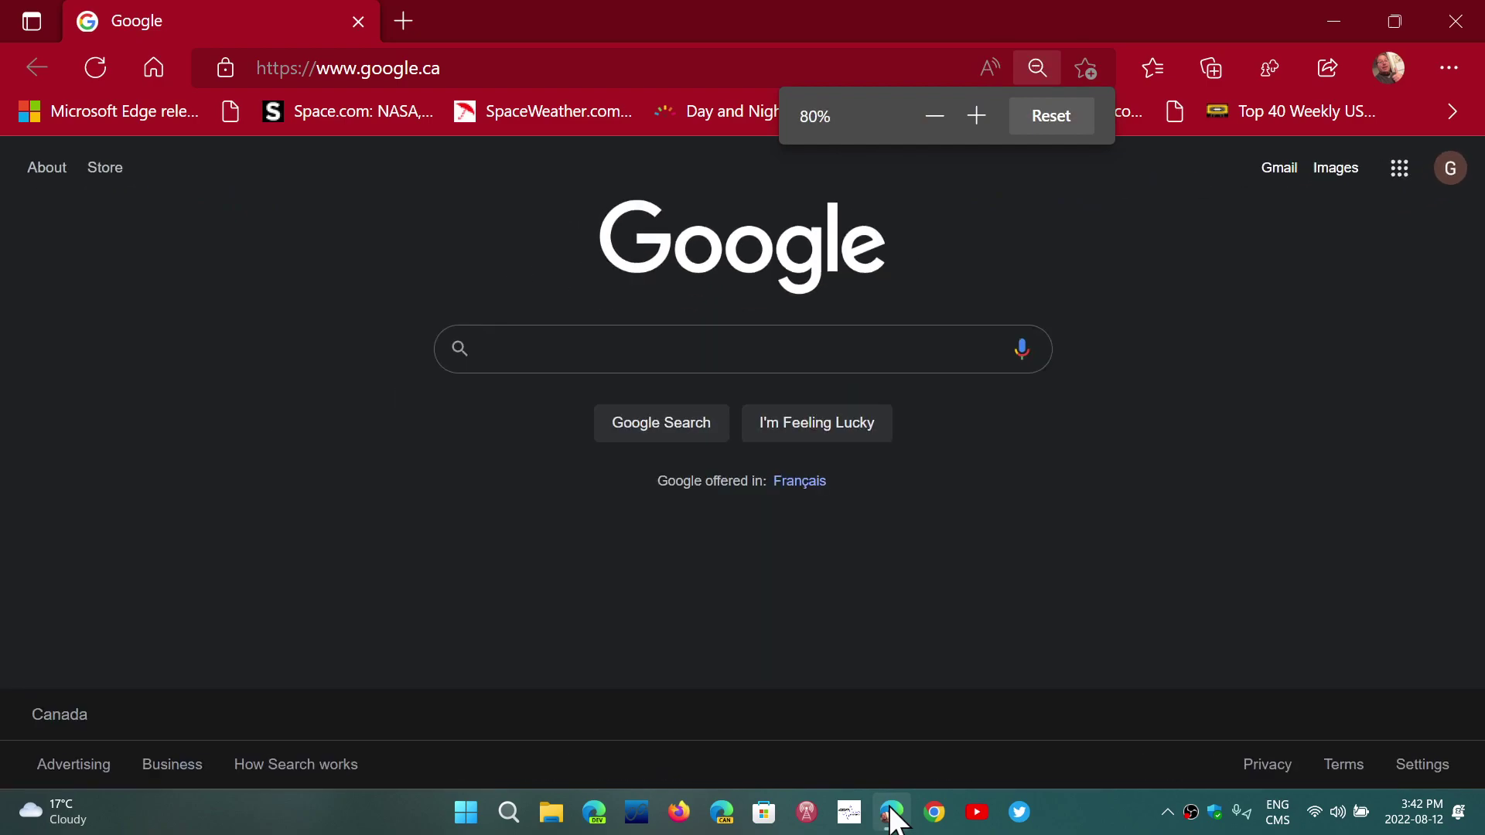
pyautogui.hotkey('ctrl', '+')
pyautogui.hotkey('ctrl', '+')
pyautogui.hotkey('ctrl', '+')
pyautogui.hotkey('ctrl', '+')
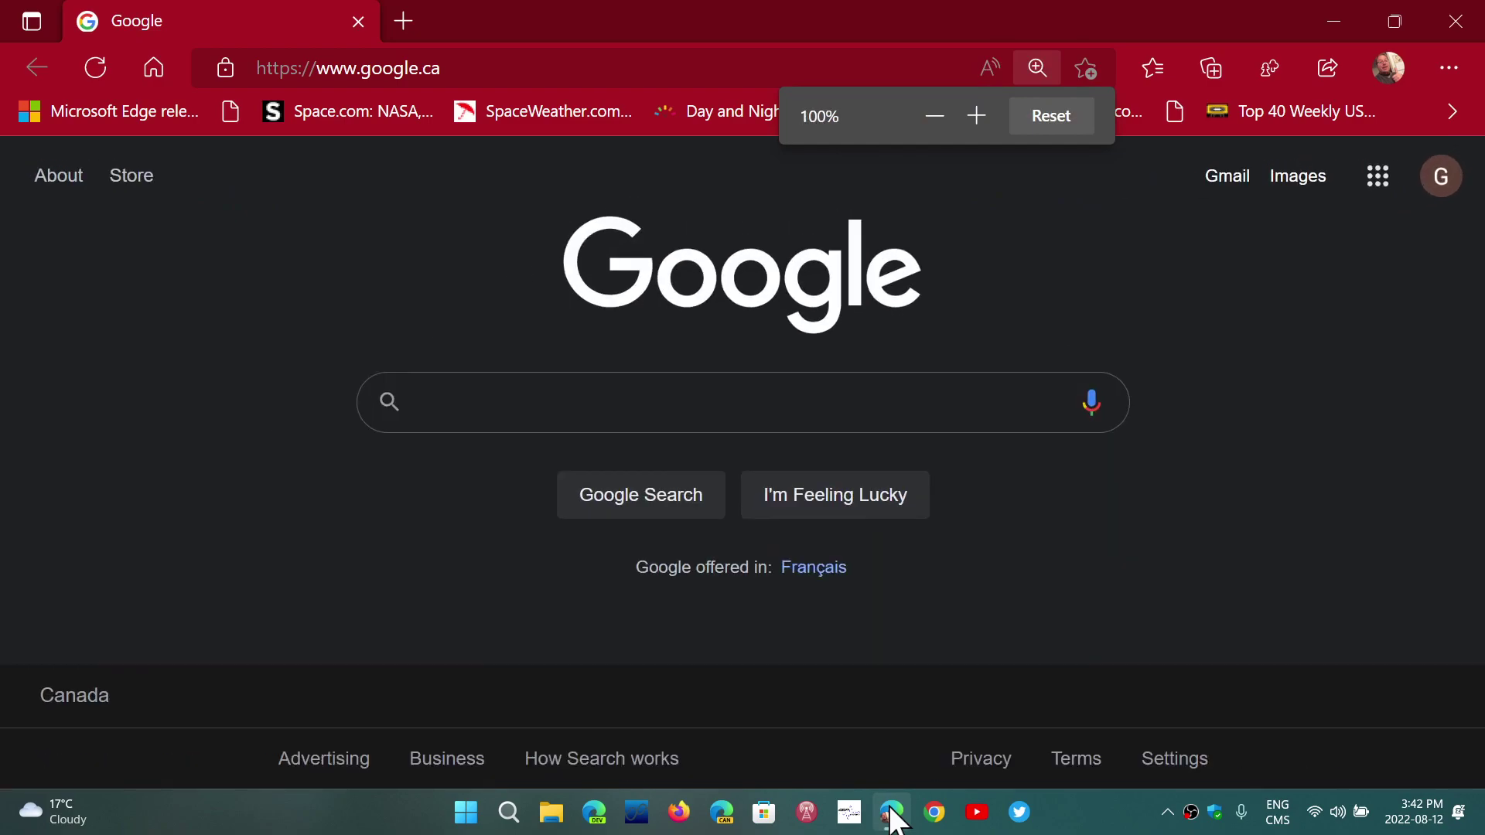
# Minimize and restore the Edge window, then close it
pyautogui.click(891, 811)
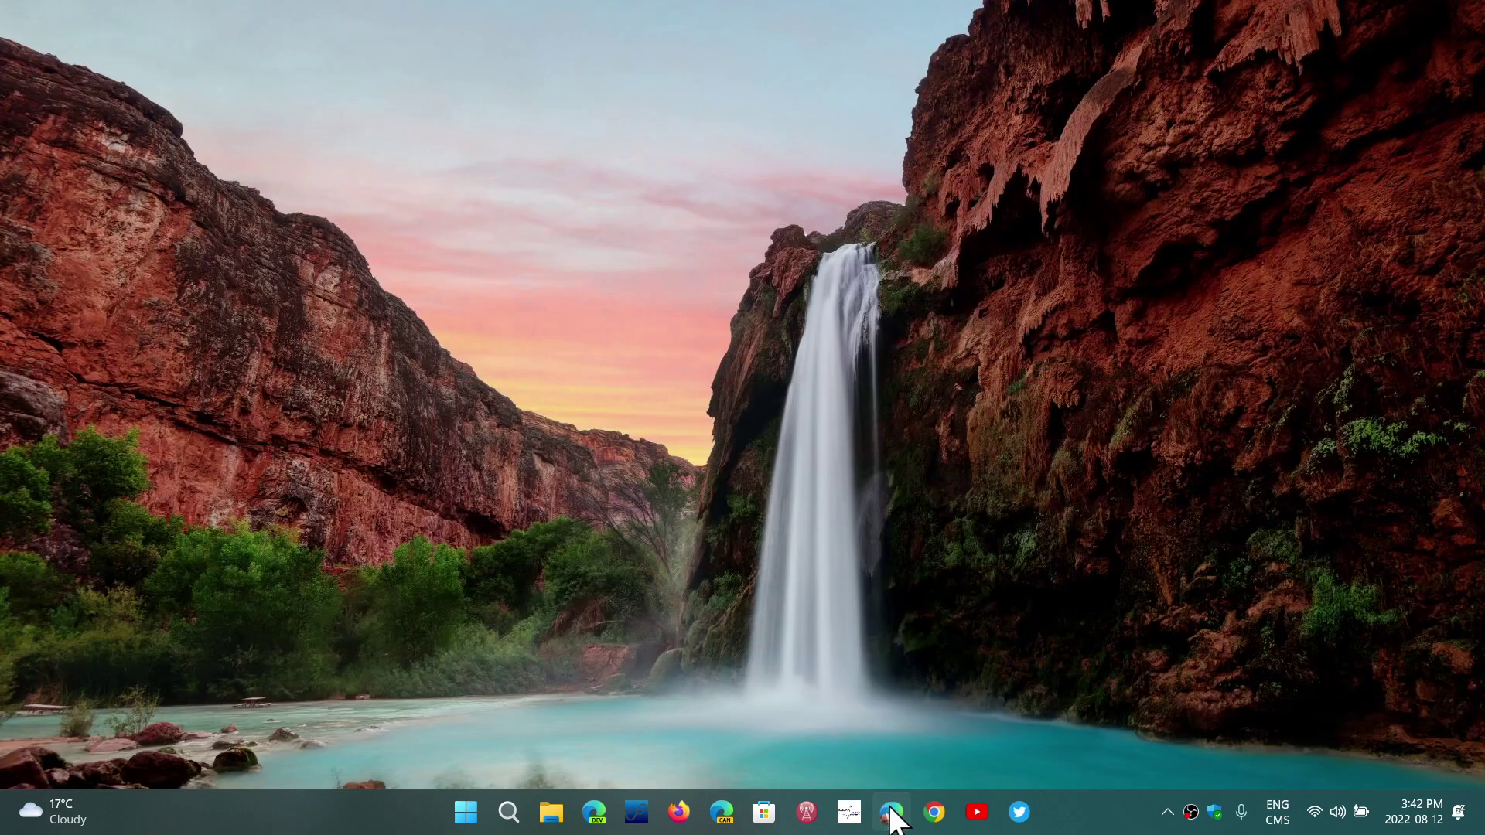
pyautogui.click(893, 808)
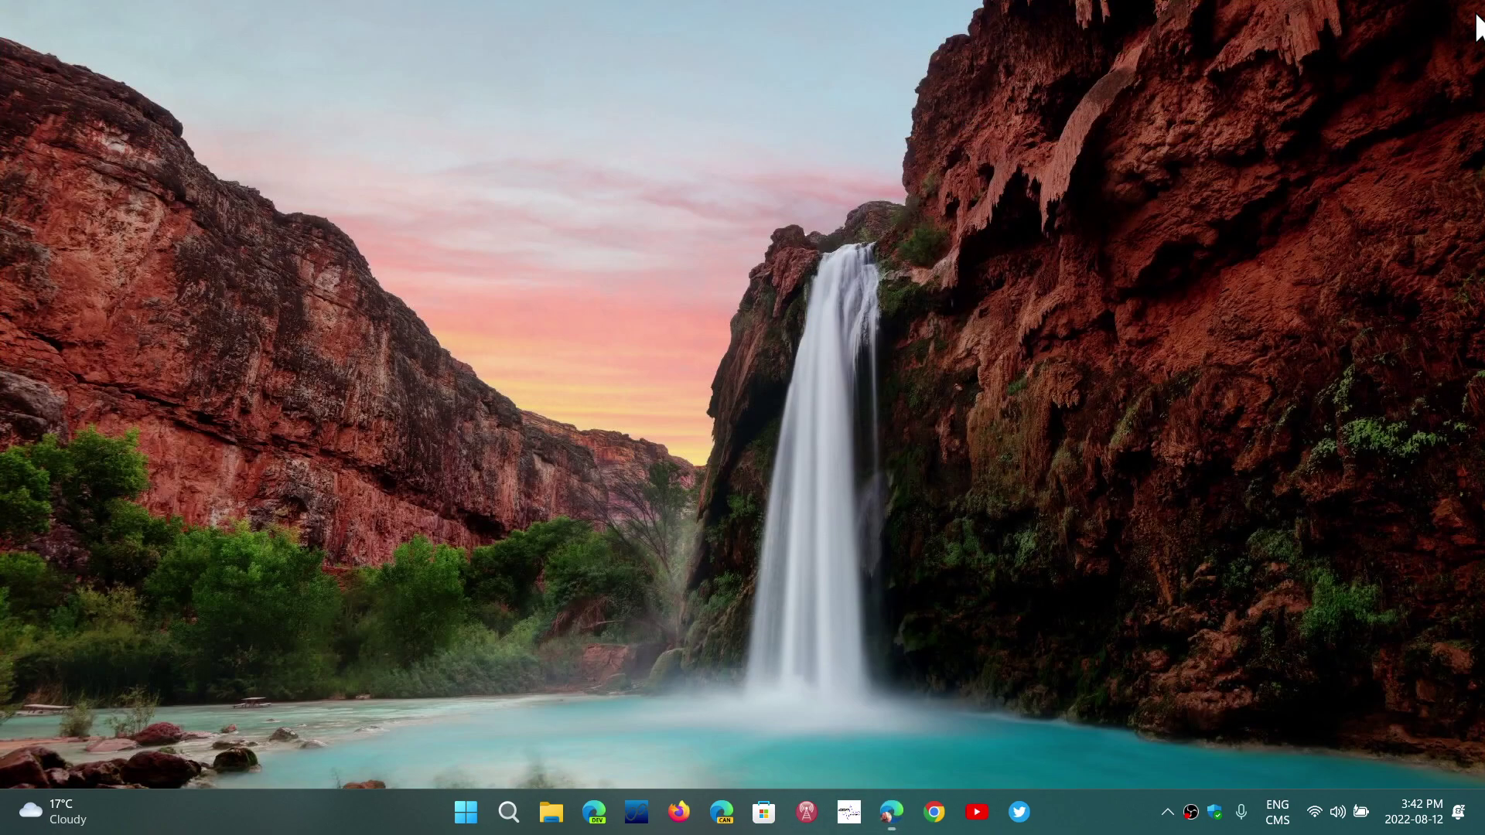
pyautogui.click(1456, 21)
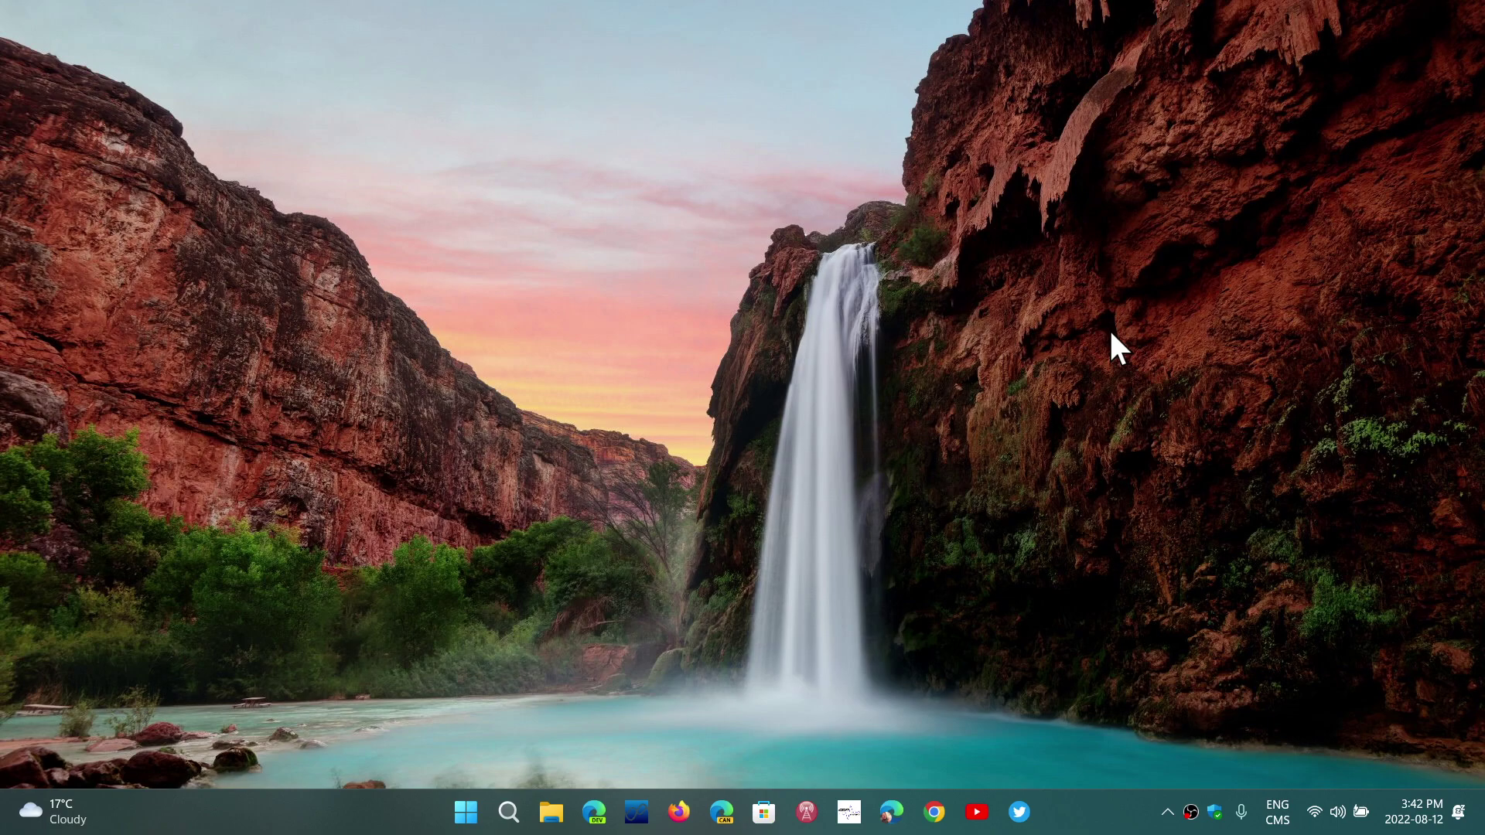